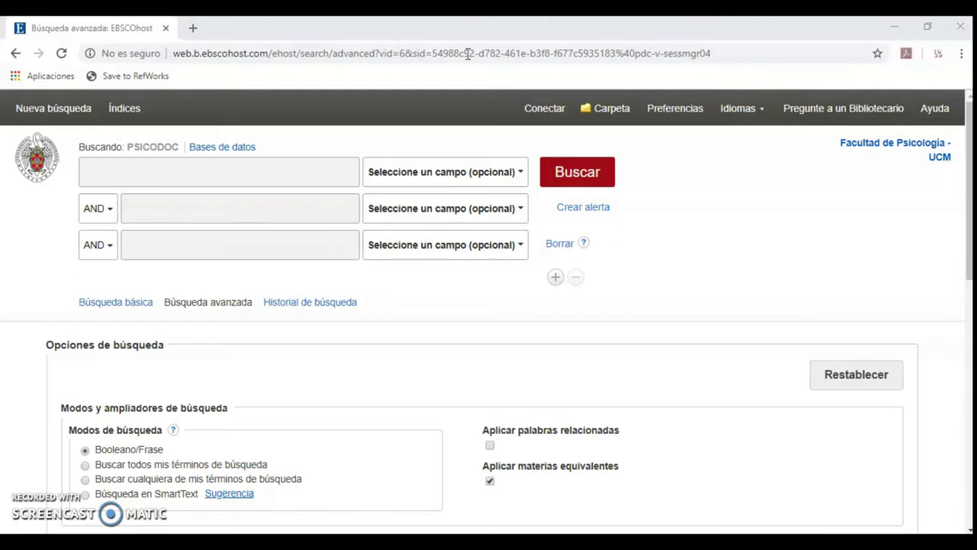
Open the Conectar sign-in page, review its login and account creation options, and return to the advanced search
left_click(555, 111)
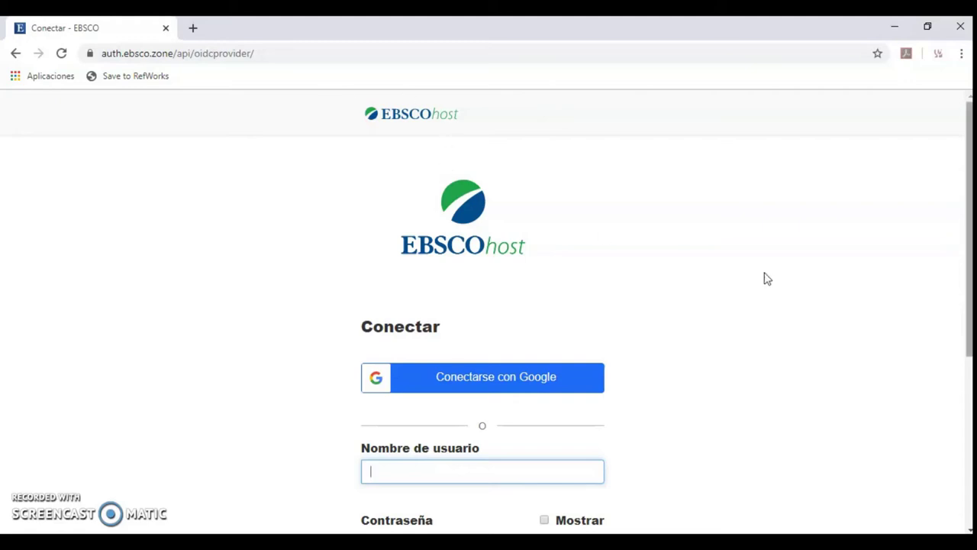
scroll(723, 245, "down", 4)
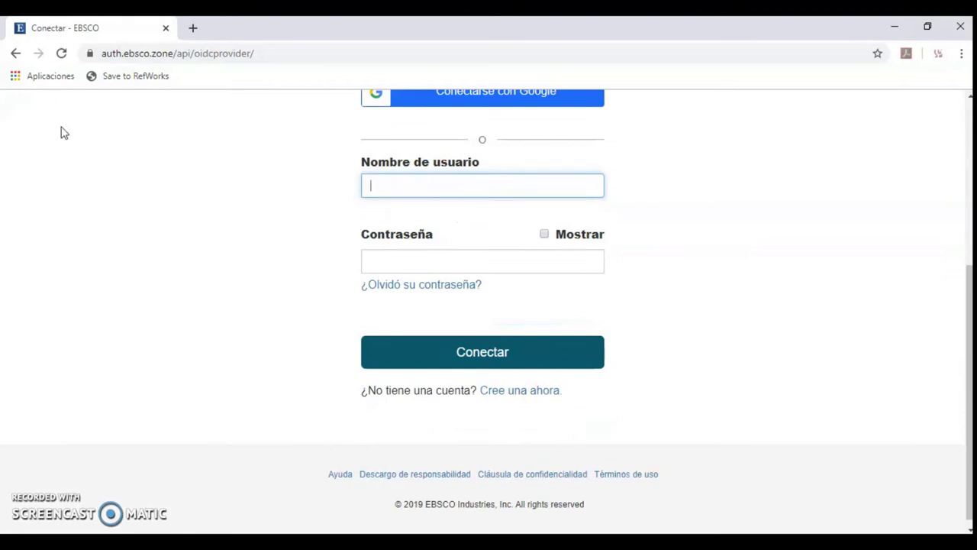
scroll(741, 260, "up", 4)
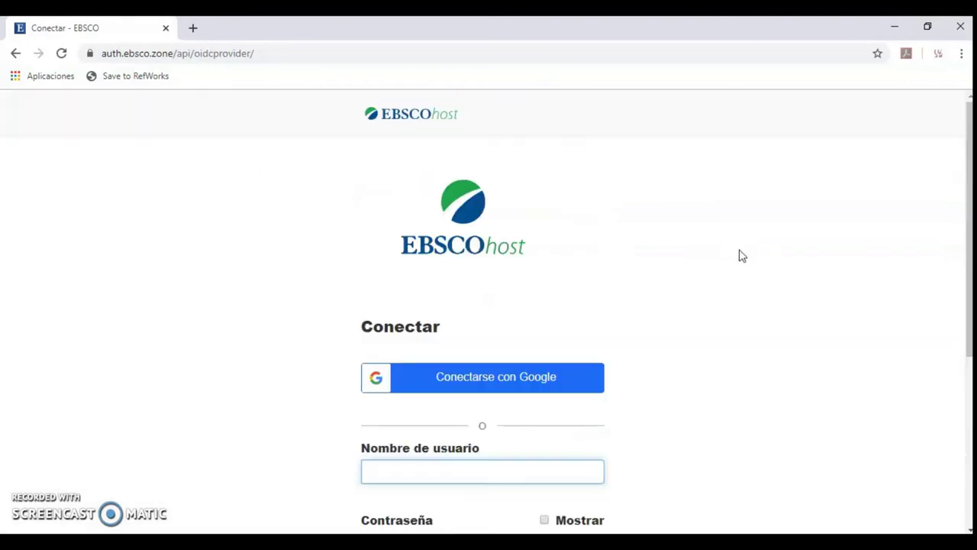
scroll(473, 386, "down", 3)
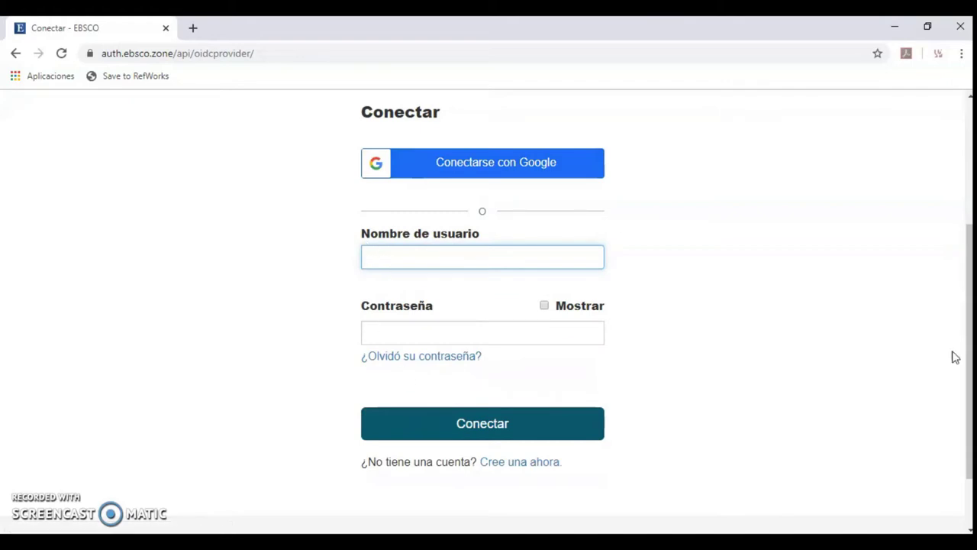
scroll(865, 386, "down", 2)
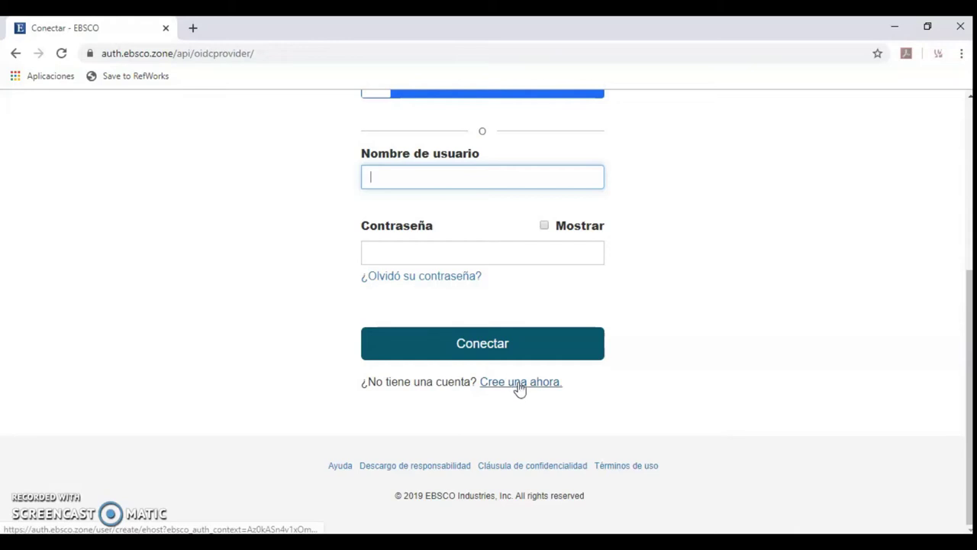
left_click(15, 54)
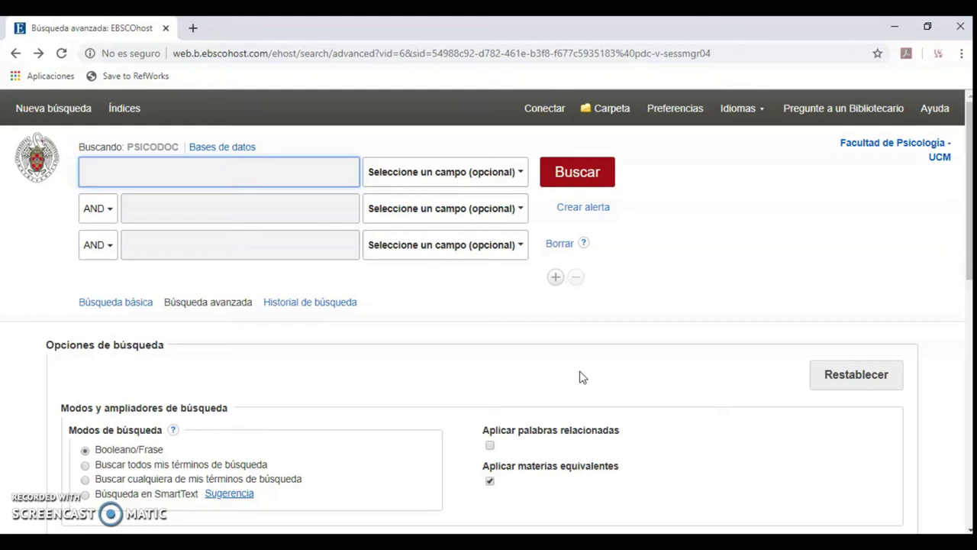
Open the Carpeta contents page, view the Preferencias settings and close them without changes
left_click(618, 113)
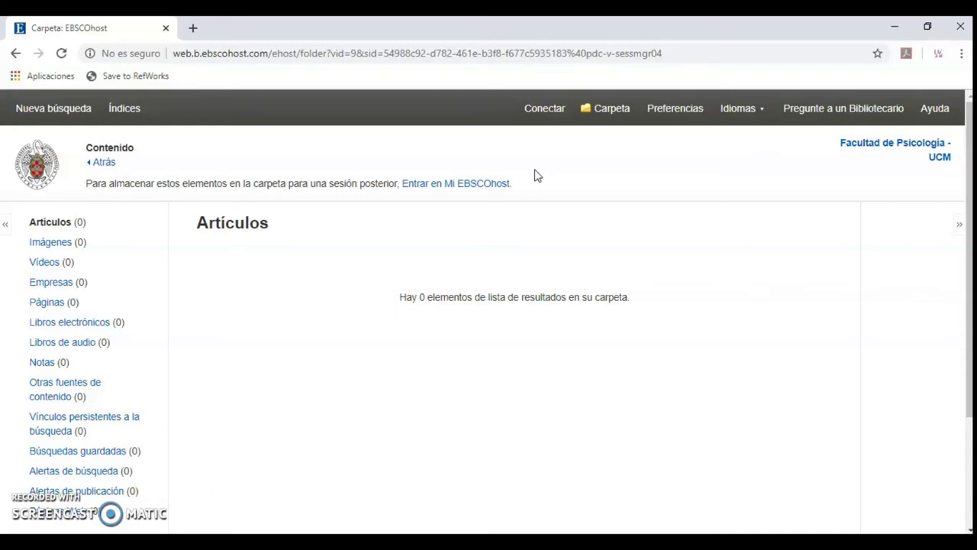
left_click(678, 109)
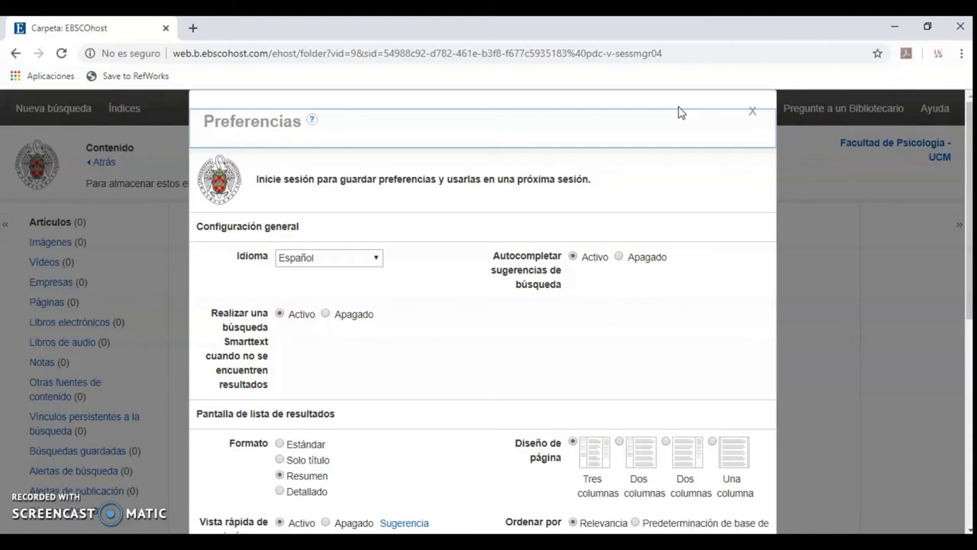
left_click(752, 113)
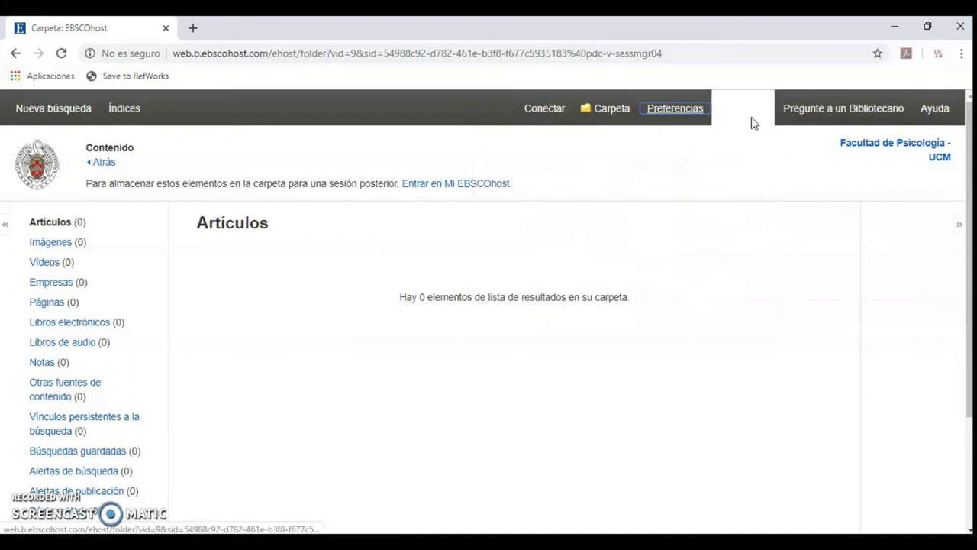
Switch the interface language to English, dismiss the page translation offer, and switch the language back to Español
mouse_move(751, 110)
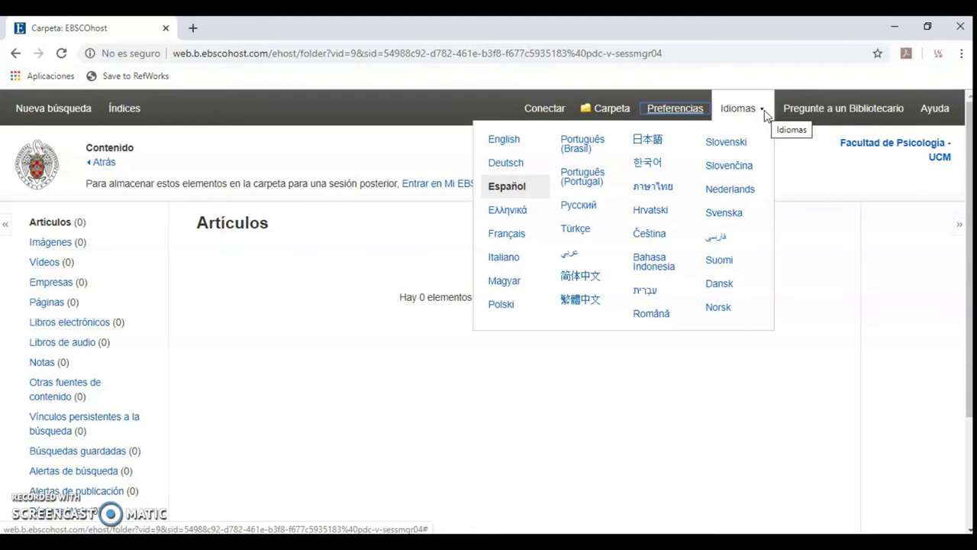
mouse_move(725, 120)
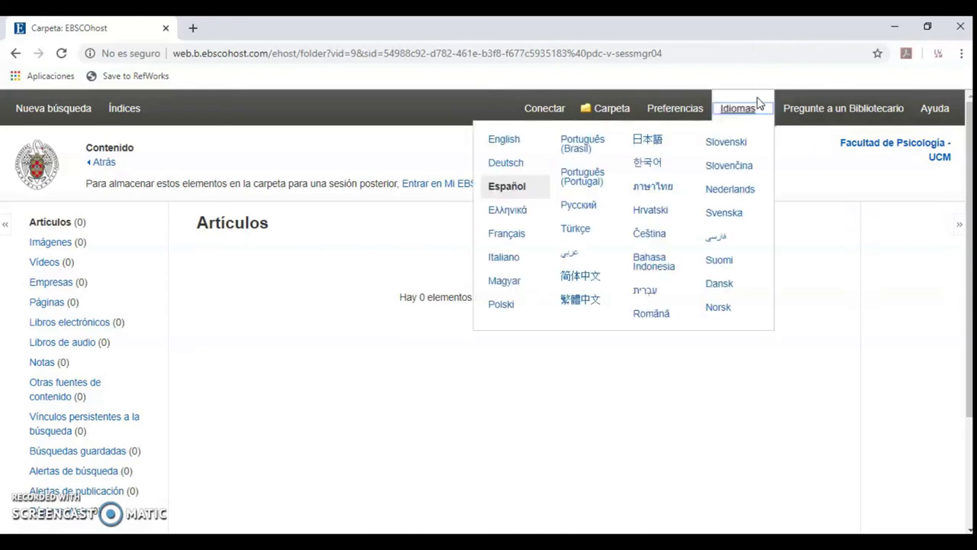
left_click(517, 144)
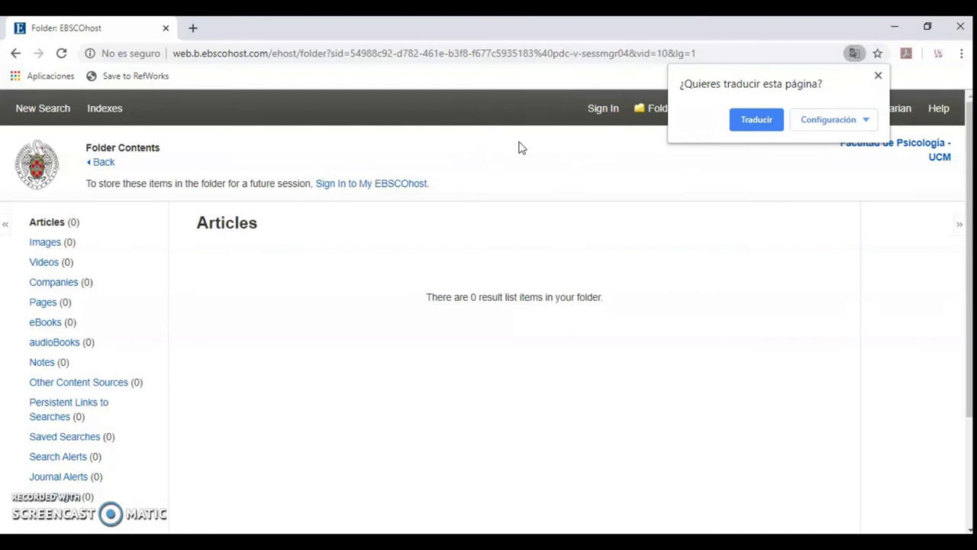
left_click(875, 76)
mouse_move(830, 109)
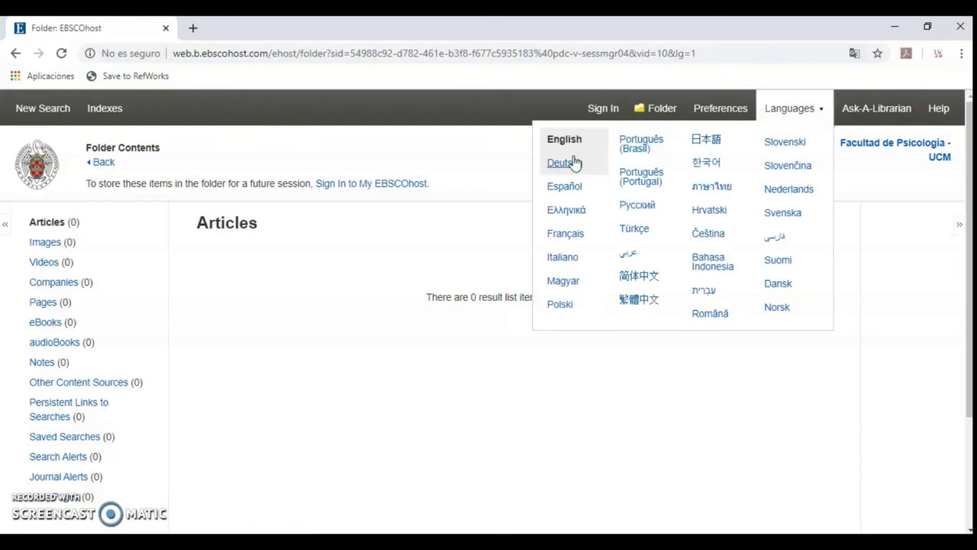
left_click(569, 187)
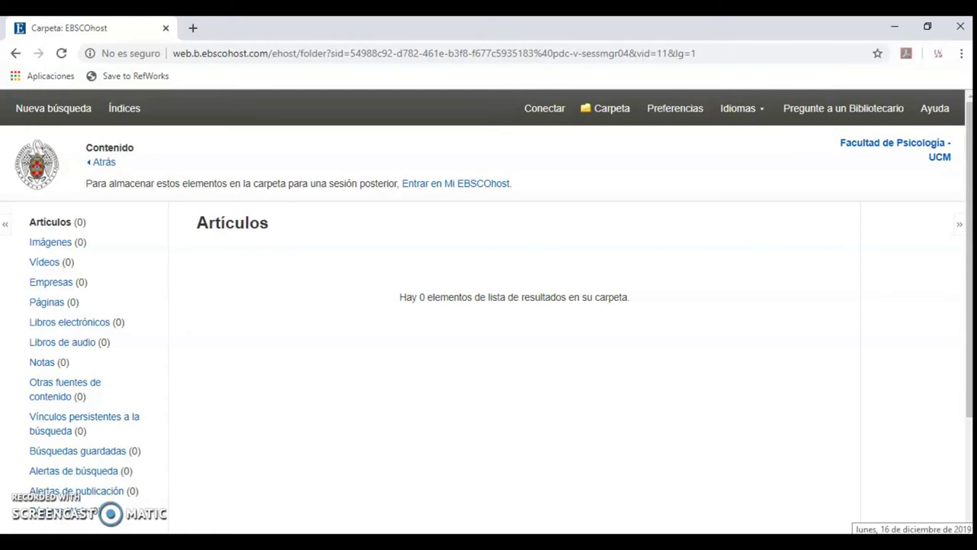
Open the help window, view the PSICODOC database help topic and close the window
left_click(933, 112)
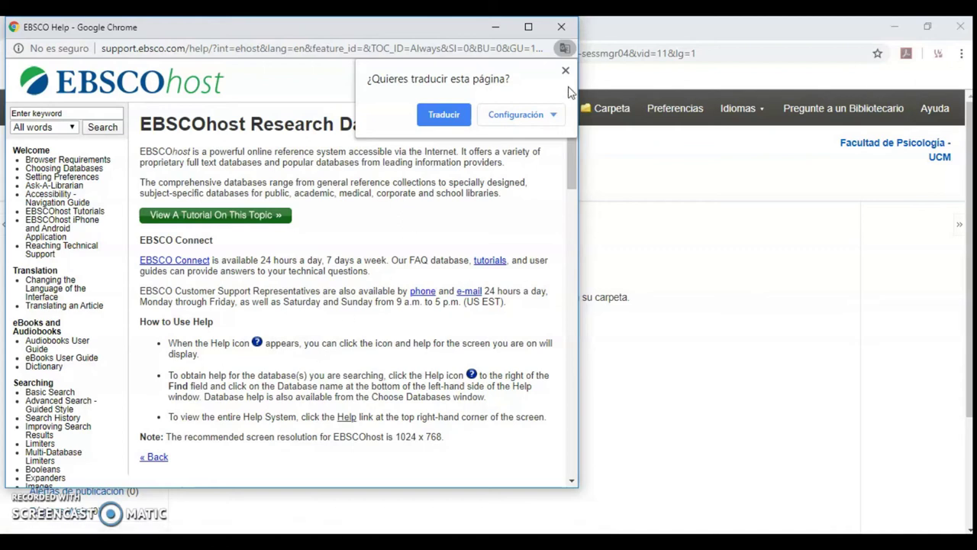
left_click_drag(570, 159, 580, 491)
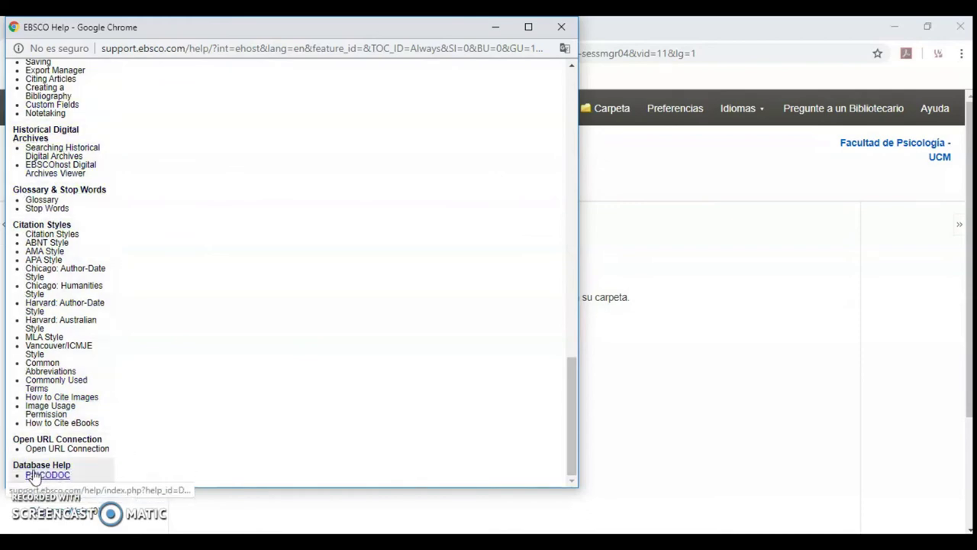
left_click(39, 475)
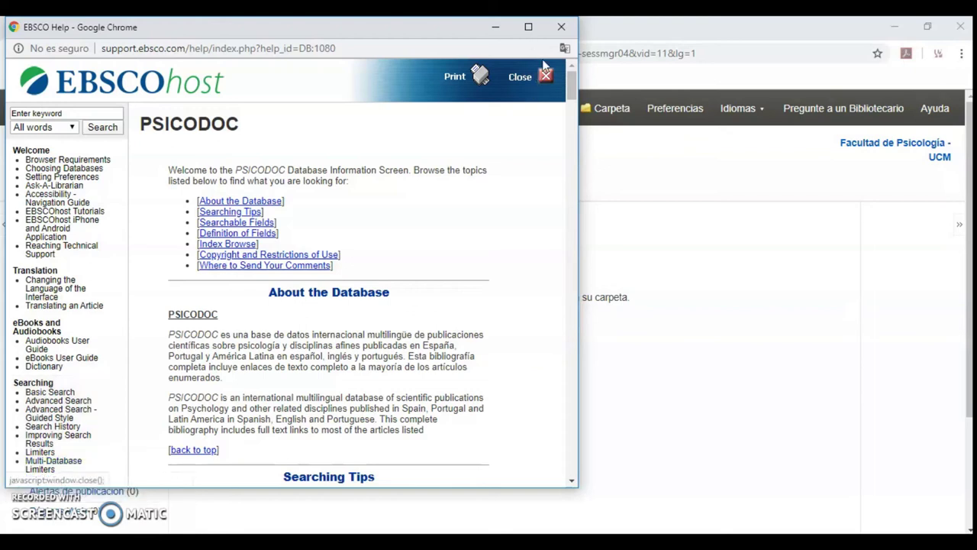
left_click(569, 30)
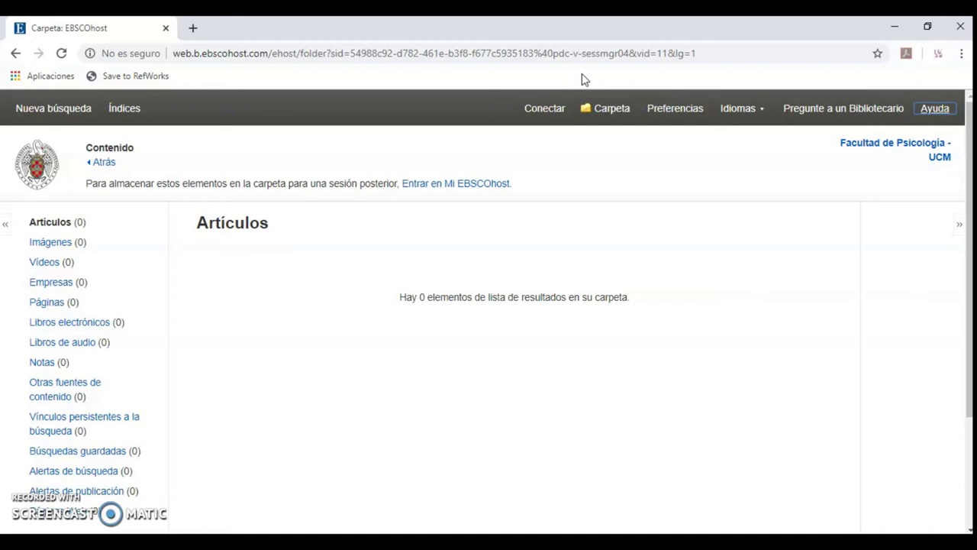
View the searchable indexes offered on the Índices page and return to a new advanced search
left_click(57, 113)
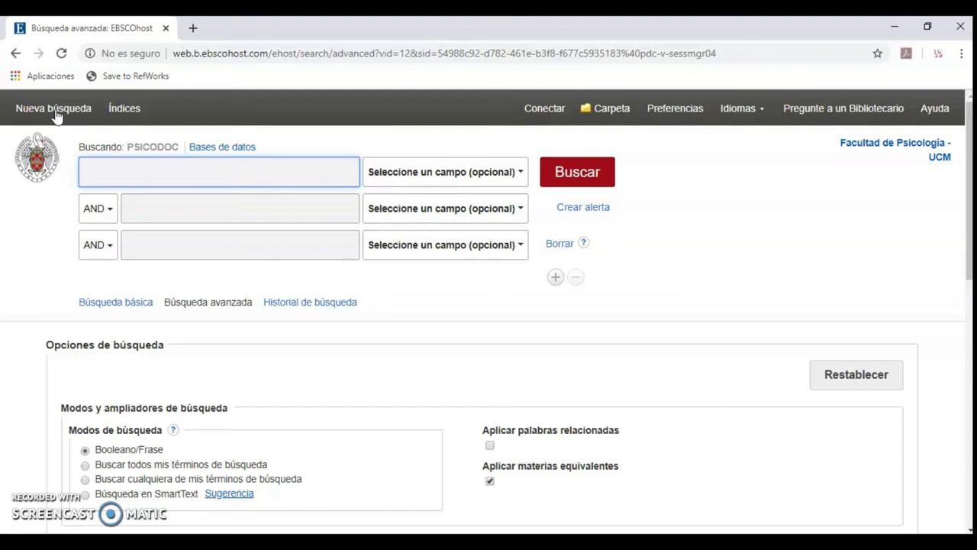
left_click(135, 109)
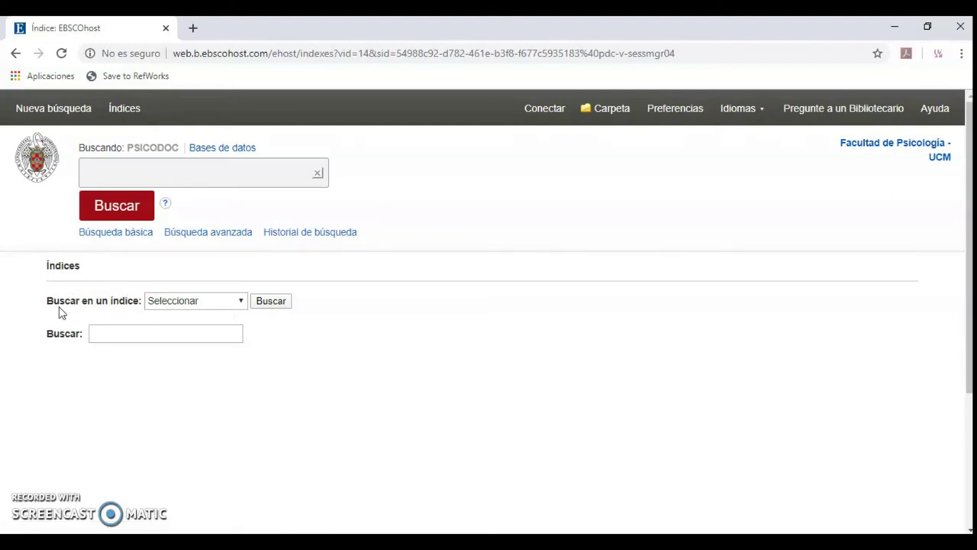
left_click(241, 302)
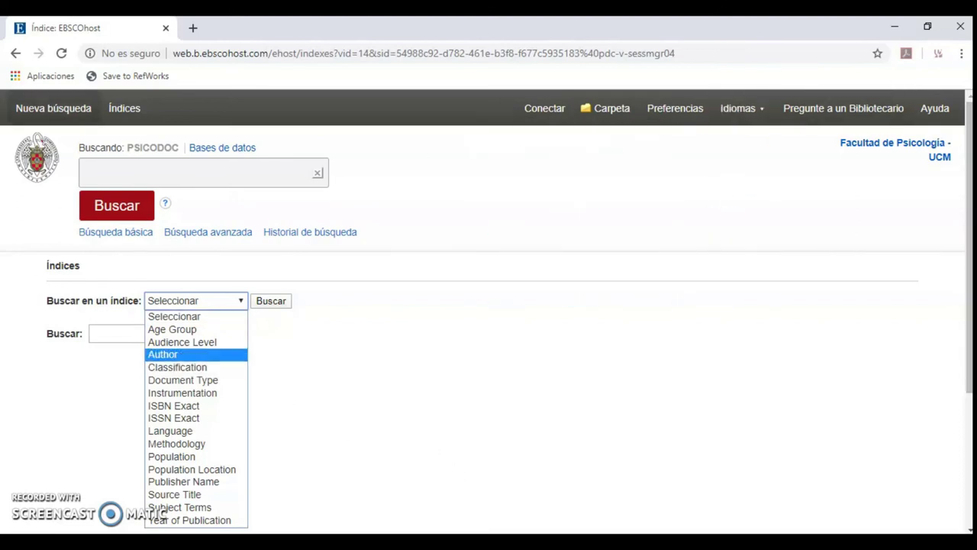
left_click(52, 104)
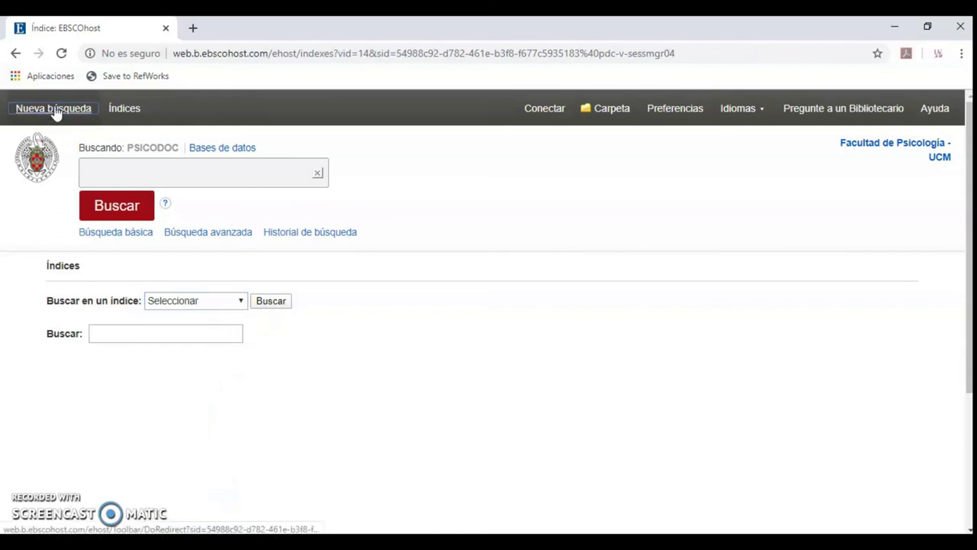
left_click(61, 111)
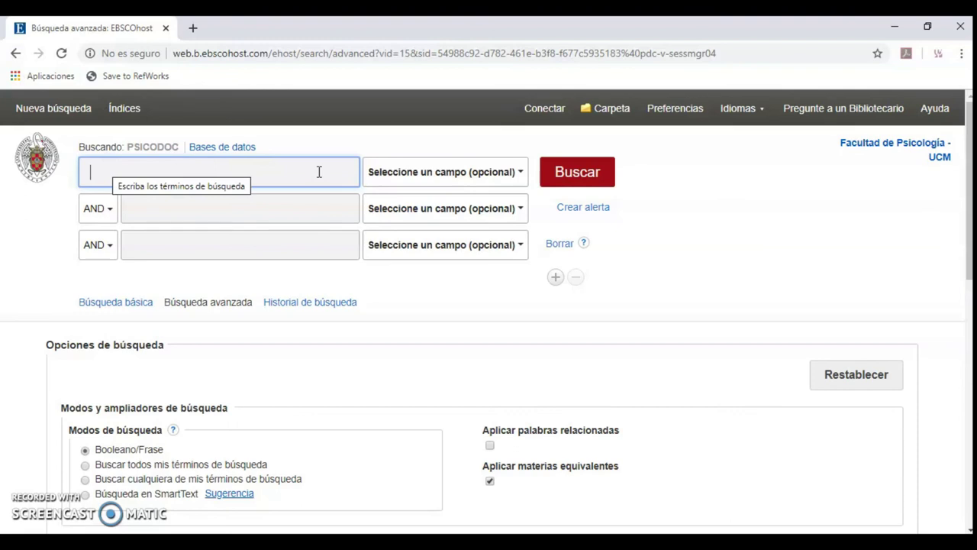
View the optional search fields of the first row and the Boolean operators of the second row
left_click(523, 175)
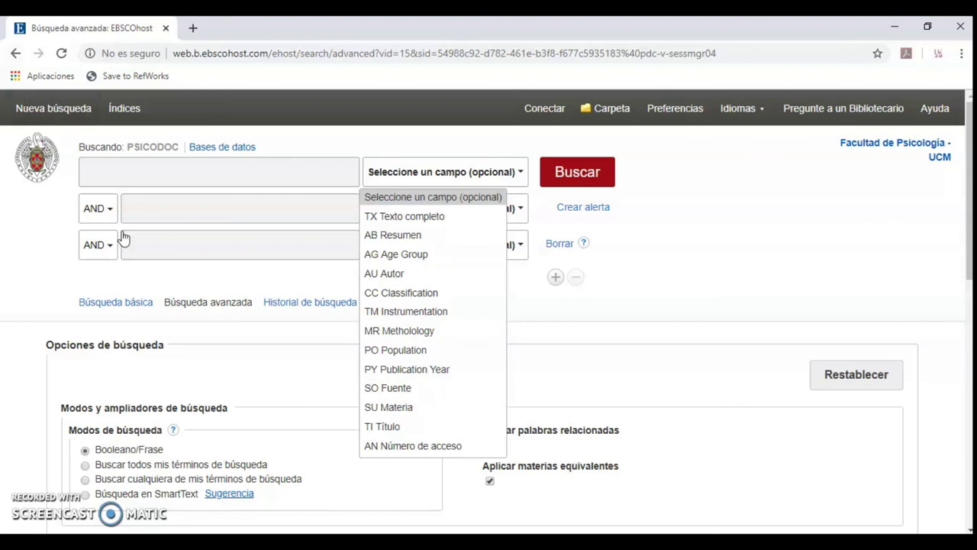
left_click(110, 210)
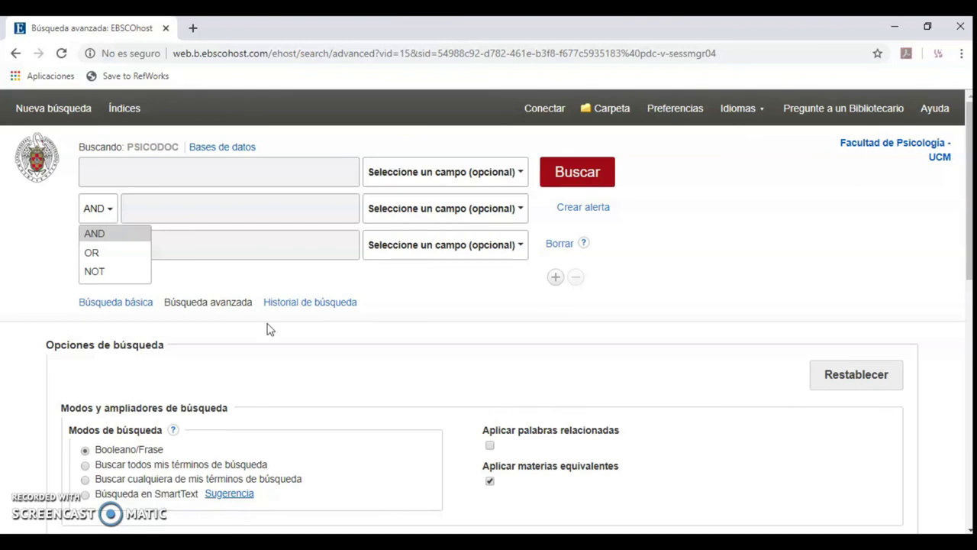
View the Búsqueda básica page and return to a new advanced search
scroll(471, 279, "down", 1)
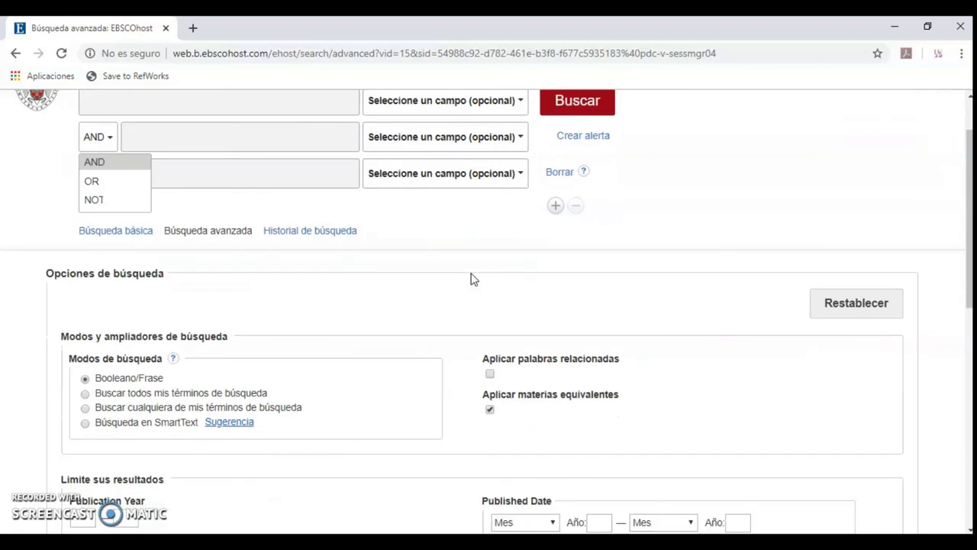
left_click(117, 233)
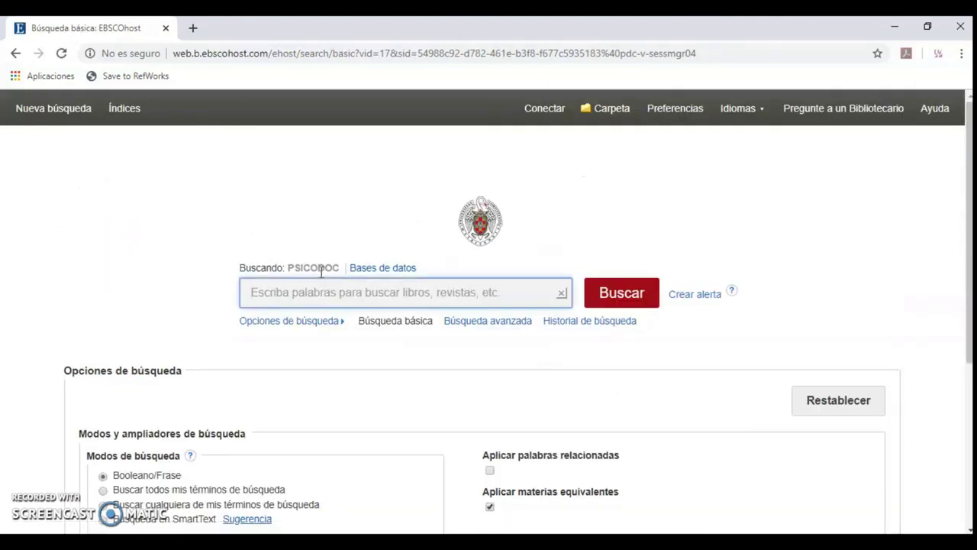
left_click(59, 109)
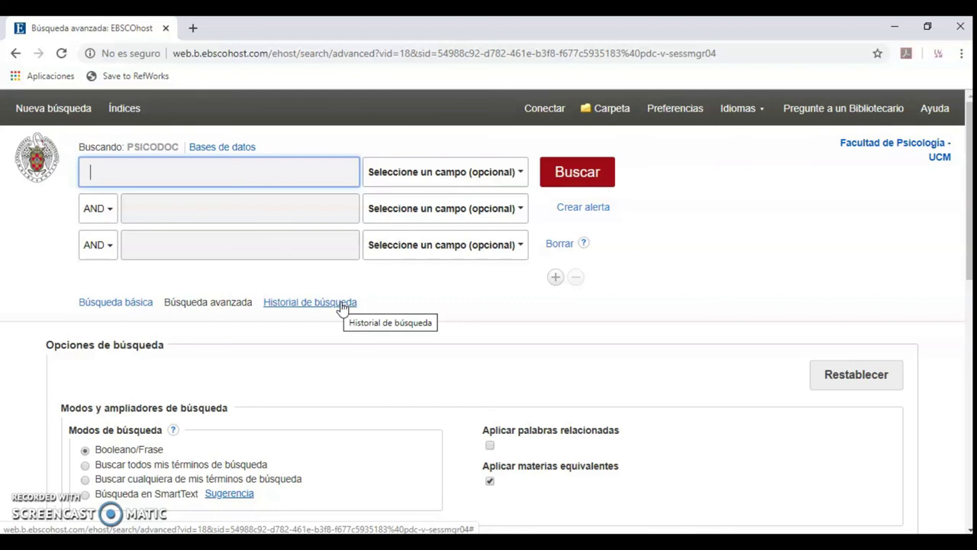
Examine the advanced search options, including search modes, expanders and the limiters for date, language, audience, age group, population, publication type and methodology
scroll(640, 196, "down", 3)
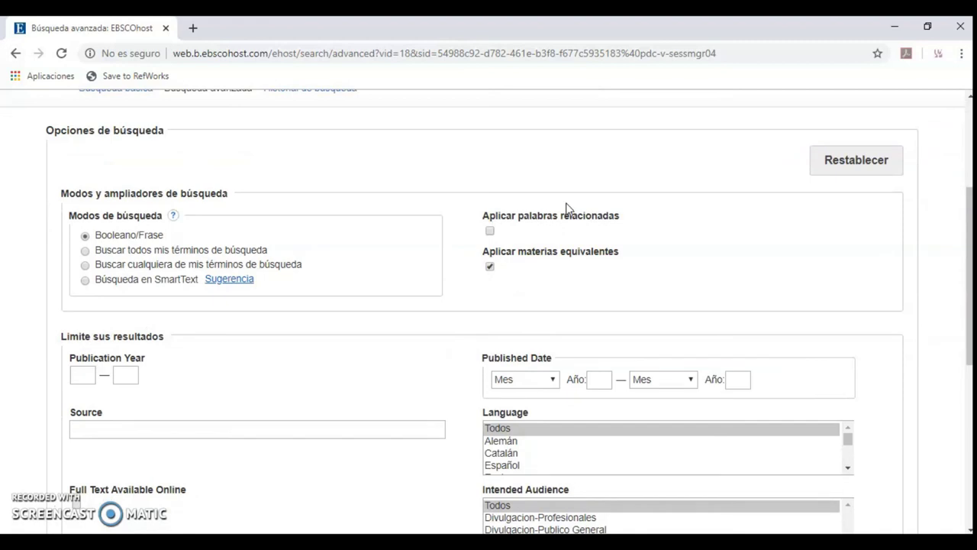
scroll(484, 248, "down", 5)
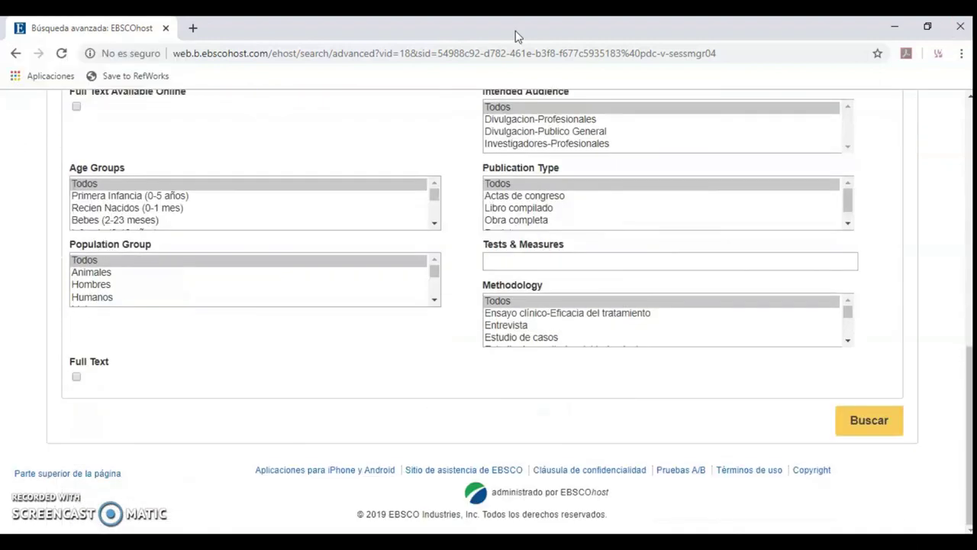
left_click(326, 184)
scroll(327, 208, "up", 2)
scroll(327, 208, "up", 6)
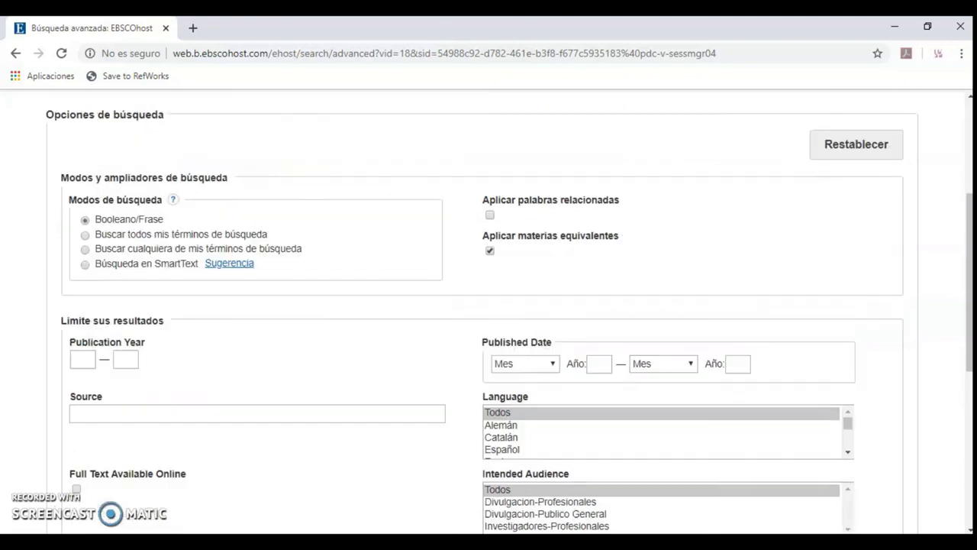
scroll(439, 201, "down", 3)
scroll(439, 201, "down", 2)
scroll(460, 164, "up", 4)
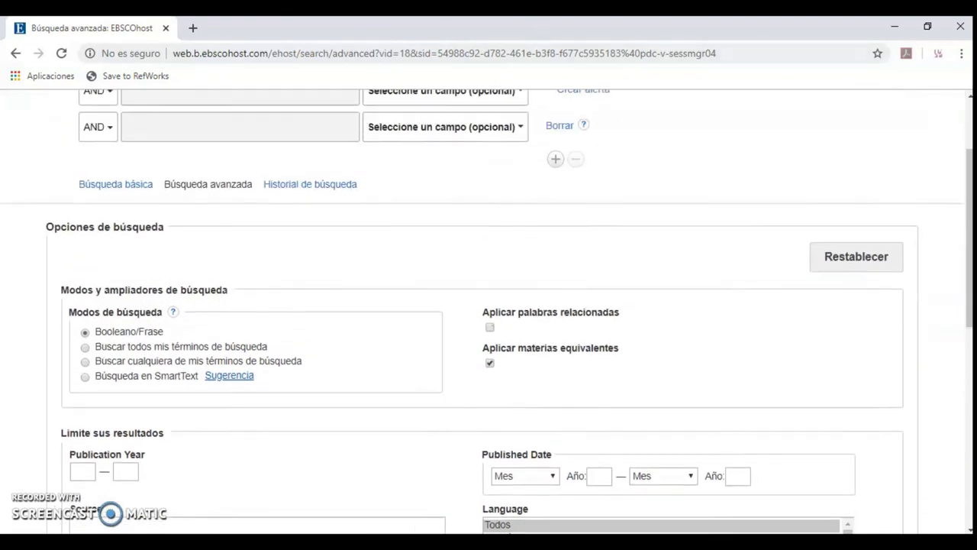
scroll(632, 338, "down", 2)
scroll(632, 339, "down", 6)
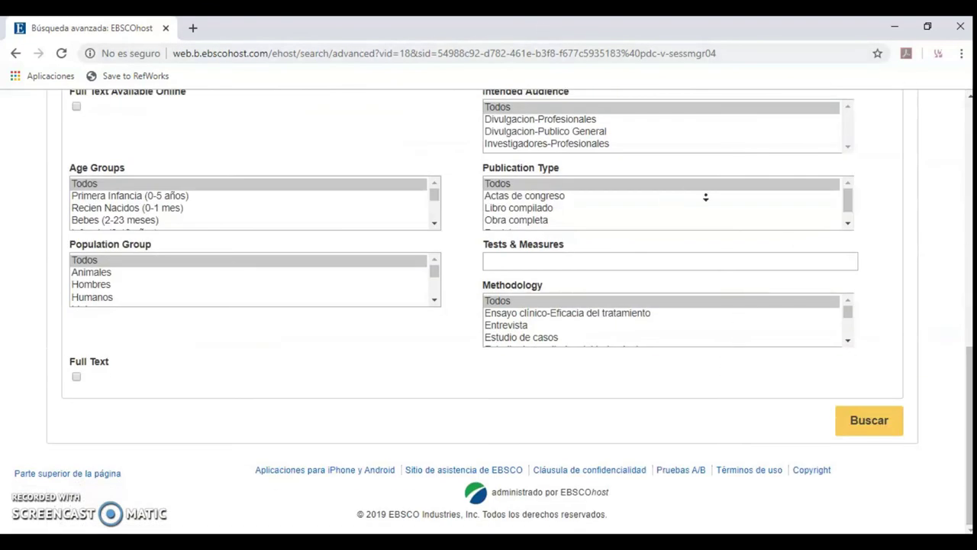